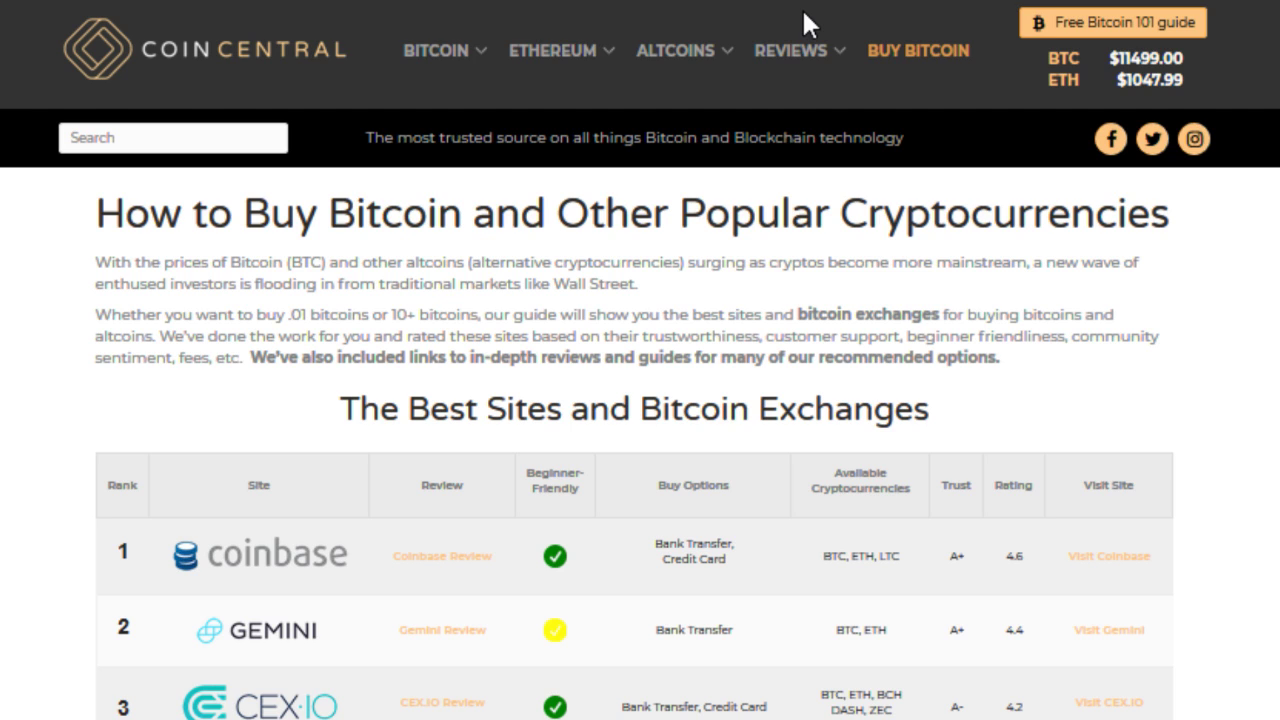
Open the wallet reviews page and examine the comparison table of the best Bitcoin wallets
mouse_move(805, 52)
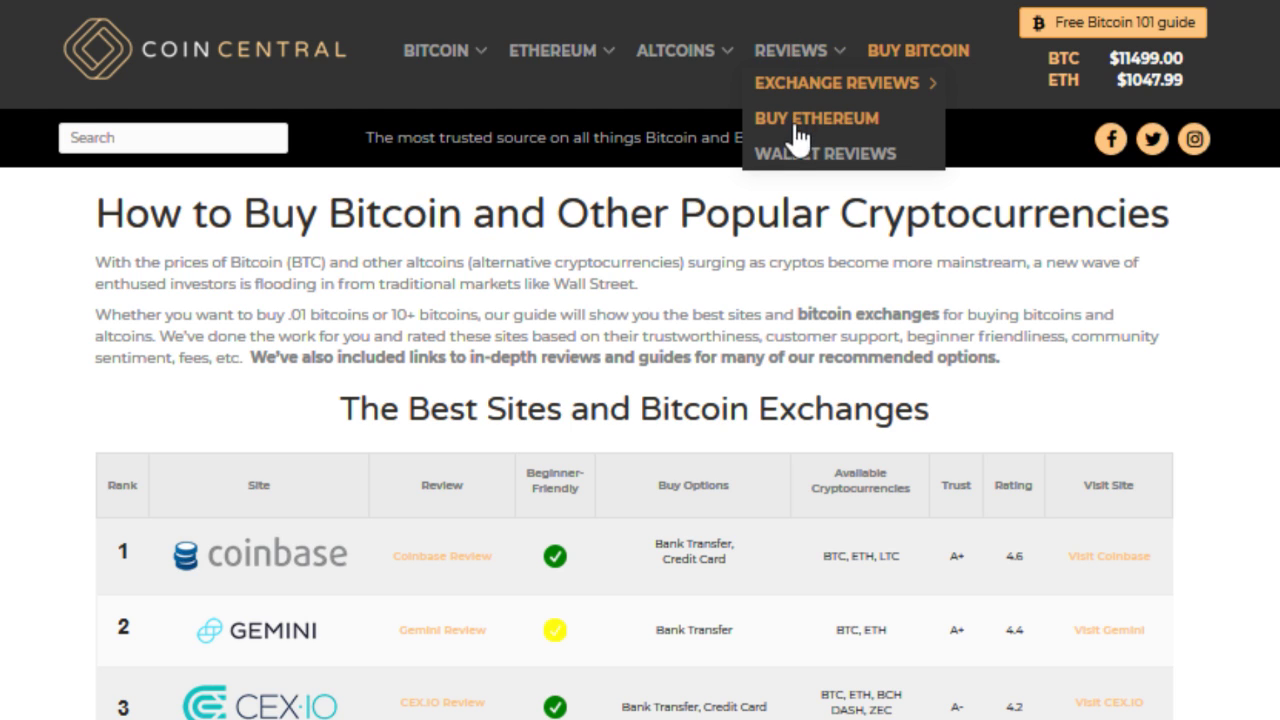
click(794, 158)
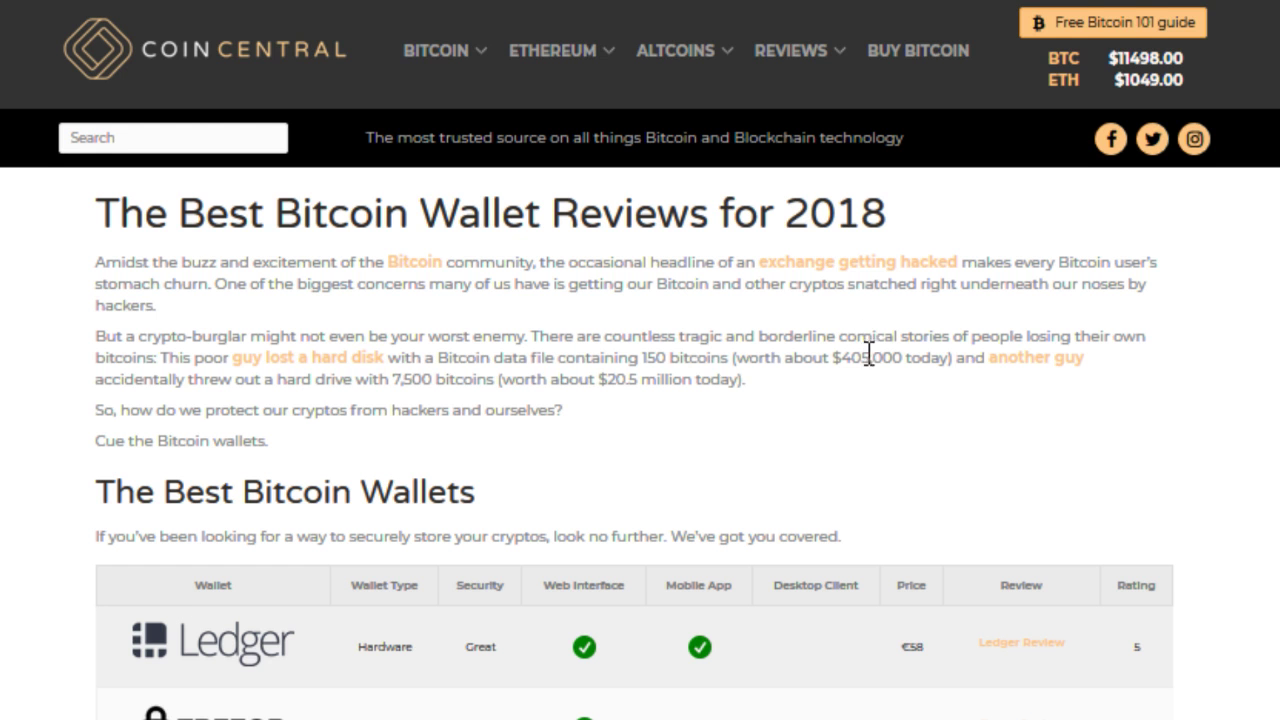
scroll(846, 378, down, 5)
scroll(846, 388, down, 1)
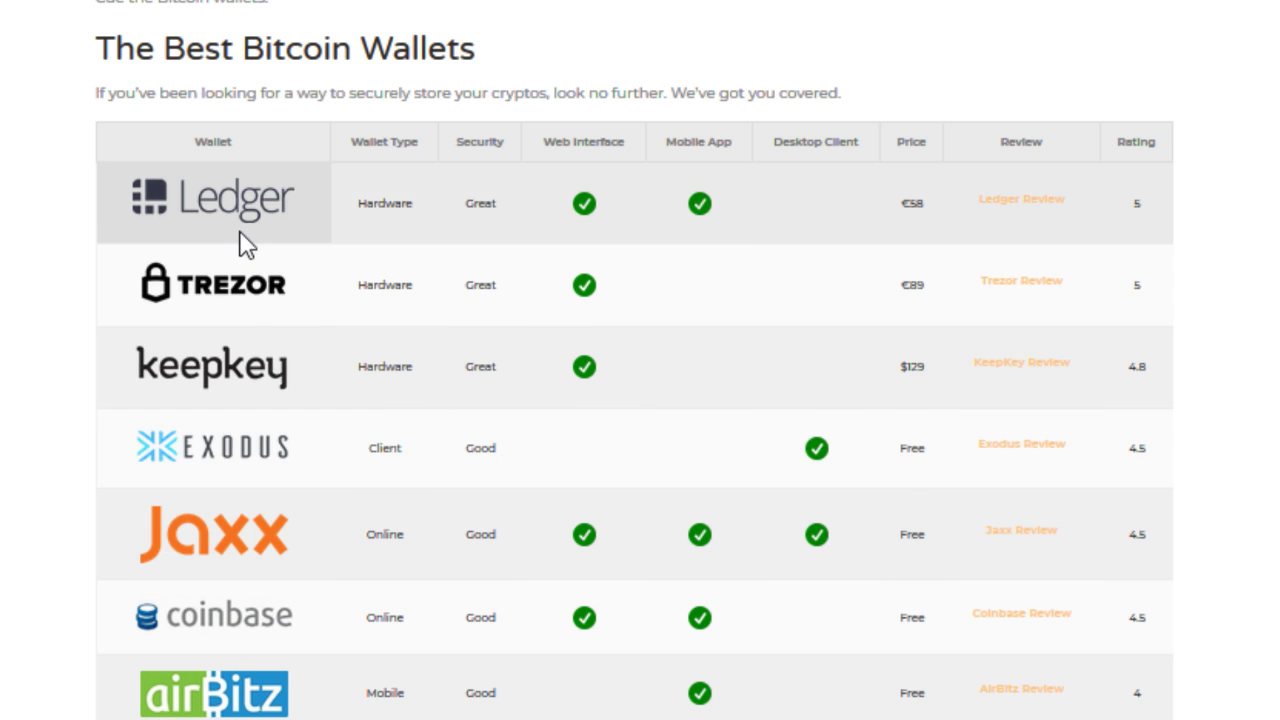
Open the How to Buy Bitcoin guide and view its list of the best sites and exchanges
scroll(400, 400, up, 5)
mouse_move(435, 50)
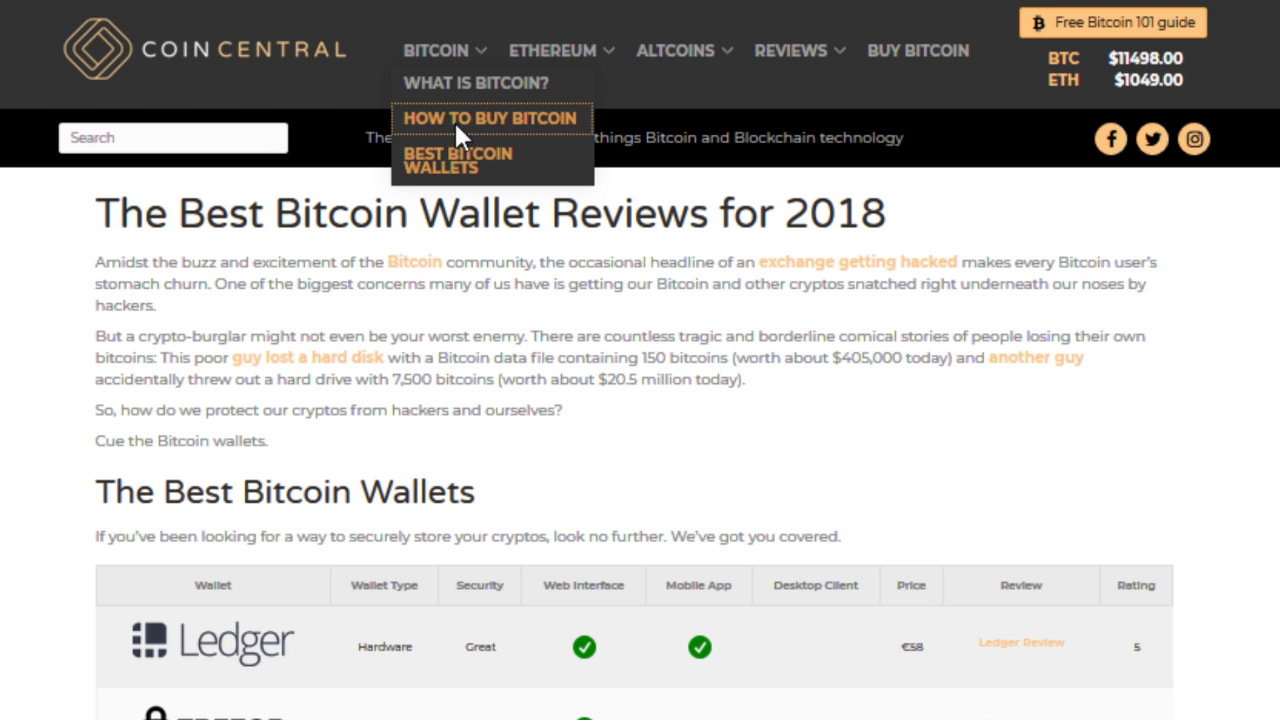
click(454, 120)
scroll(460, 260, down, 2)
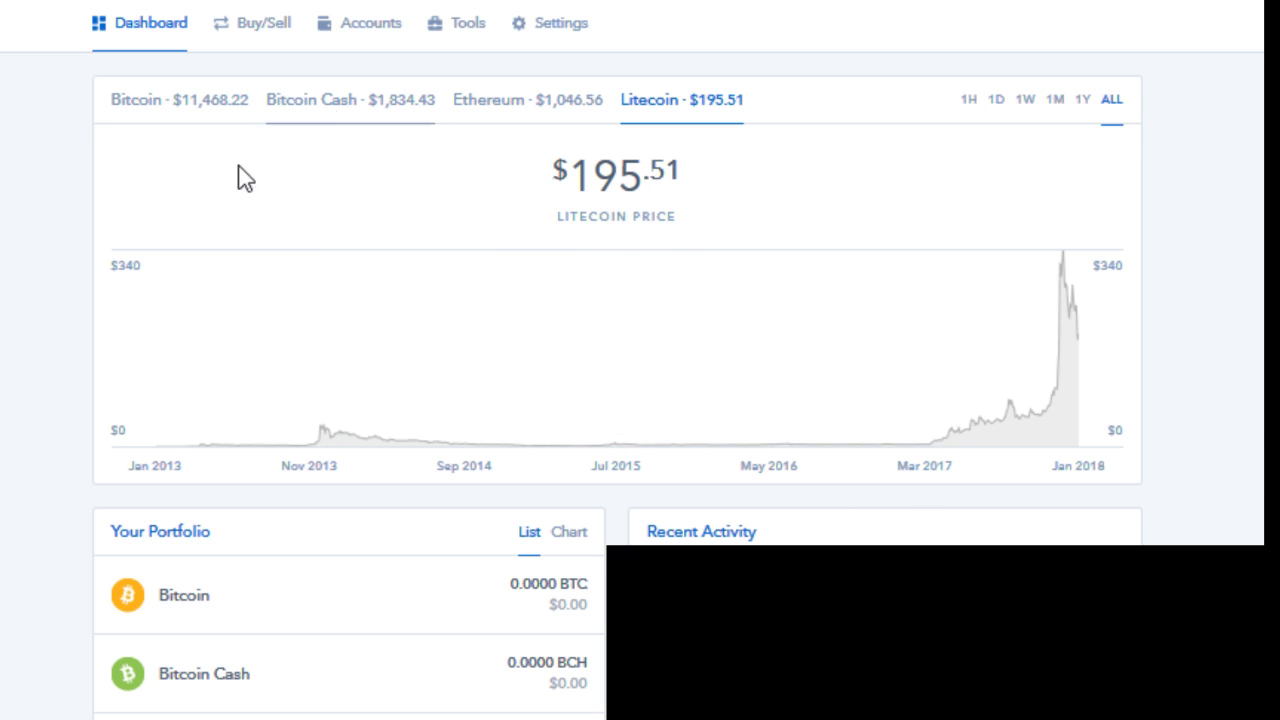
Compare the all-time price charts of Bitcoin, Bitcoin Cash, Ethereum and Litecoin on the Coinbase dashboard
click(180, 104)
click(340, 112)
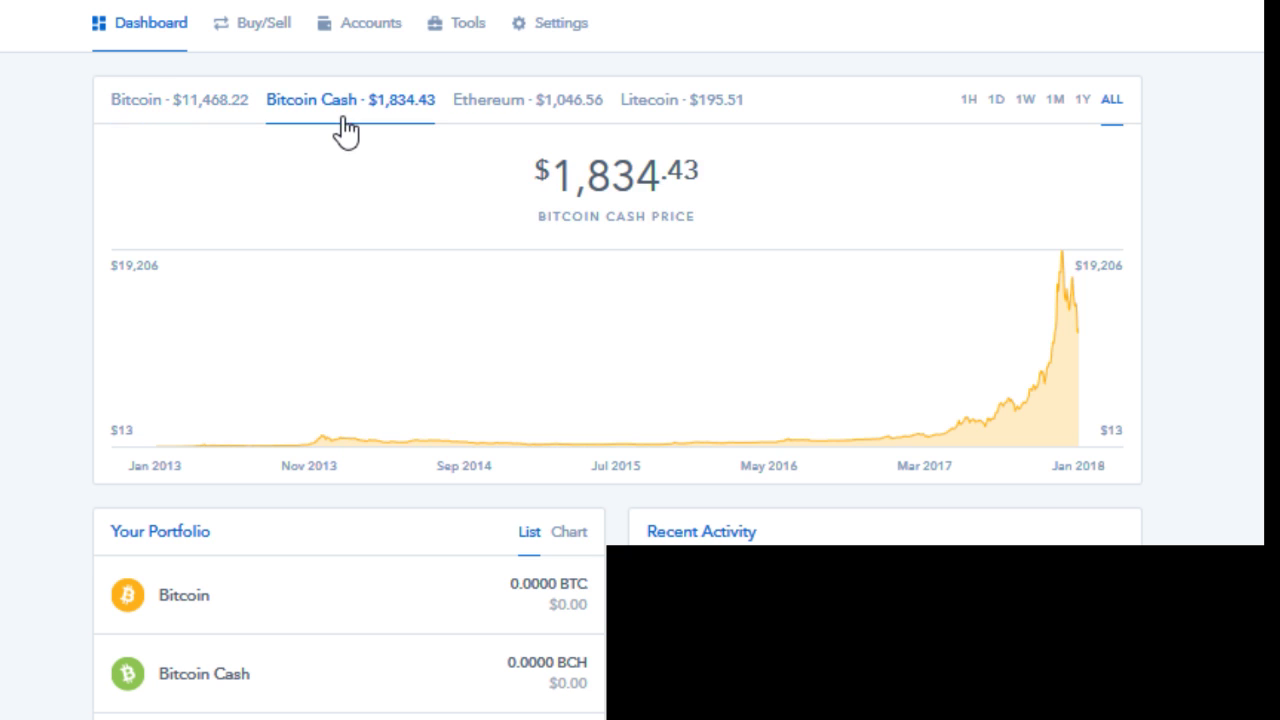
click(482, 110)
click(680, 106)
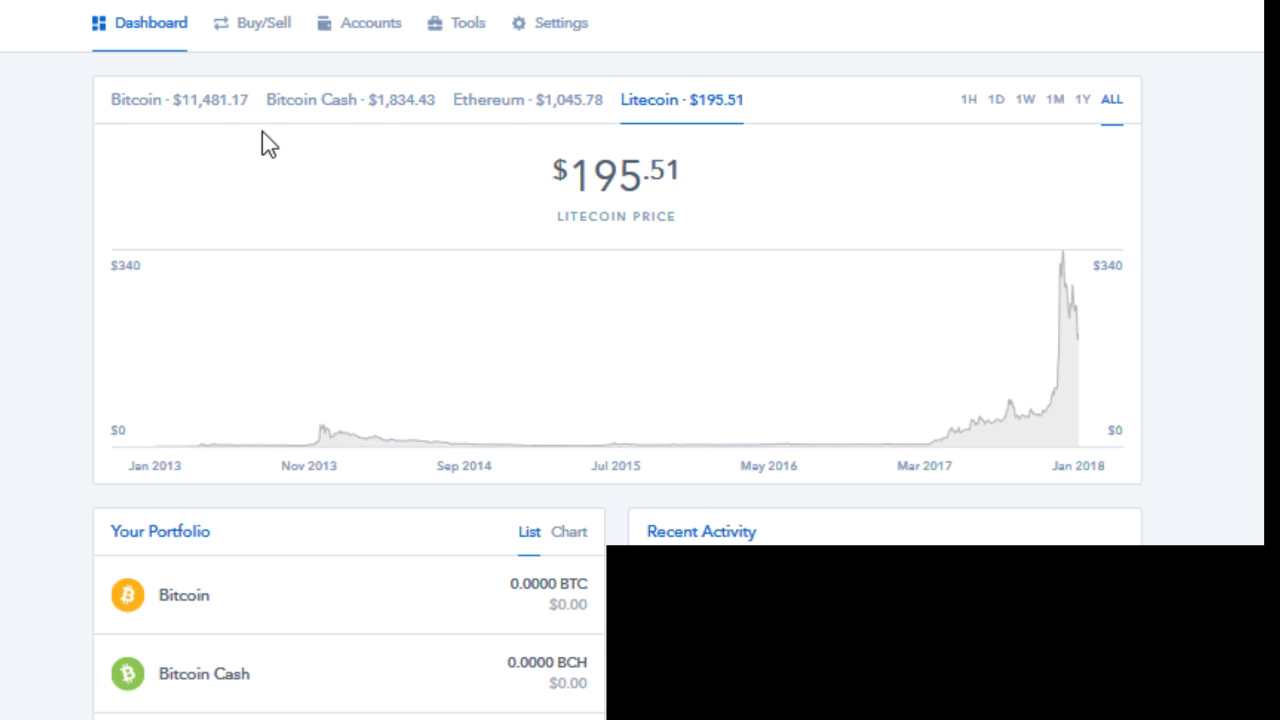
click(222, 112)
click(437, 112)
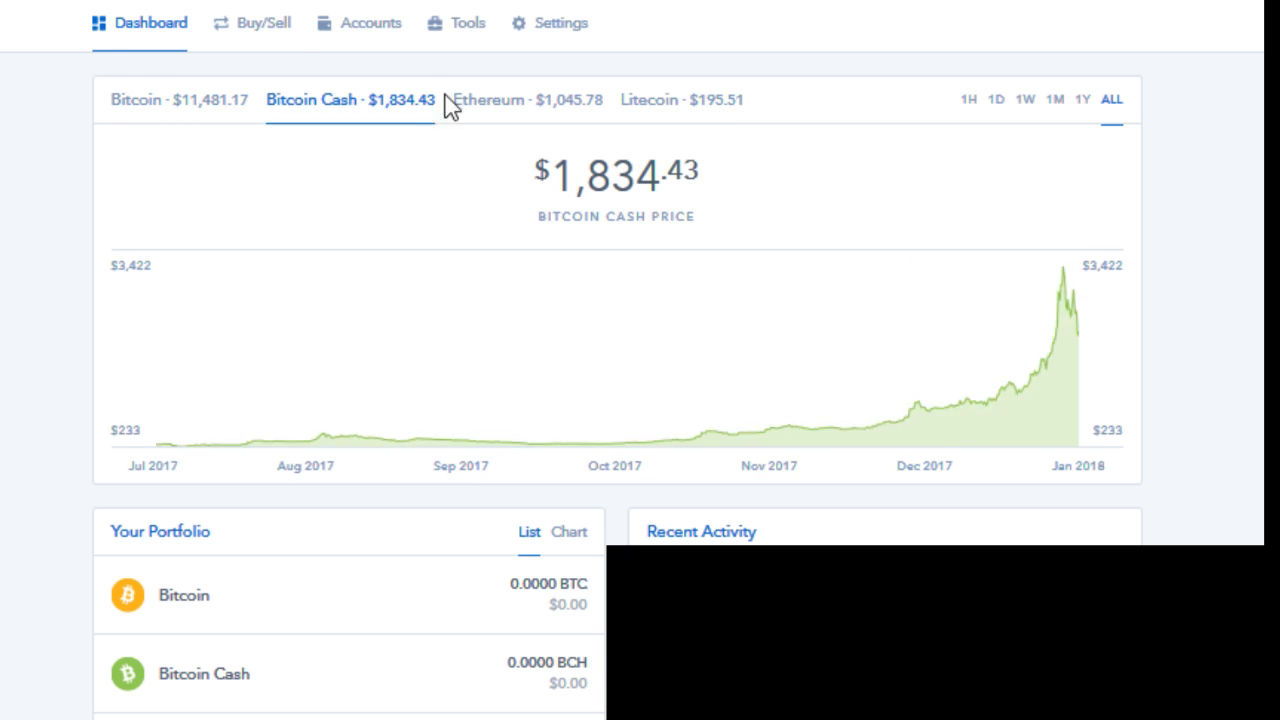
click(534, 112)
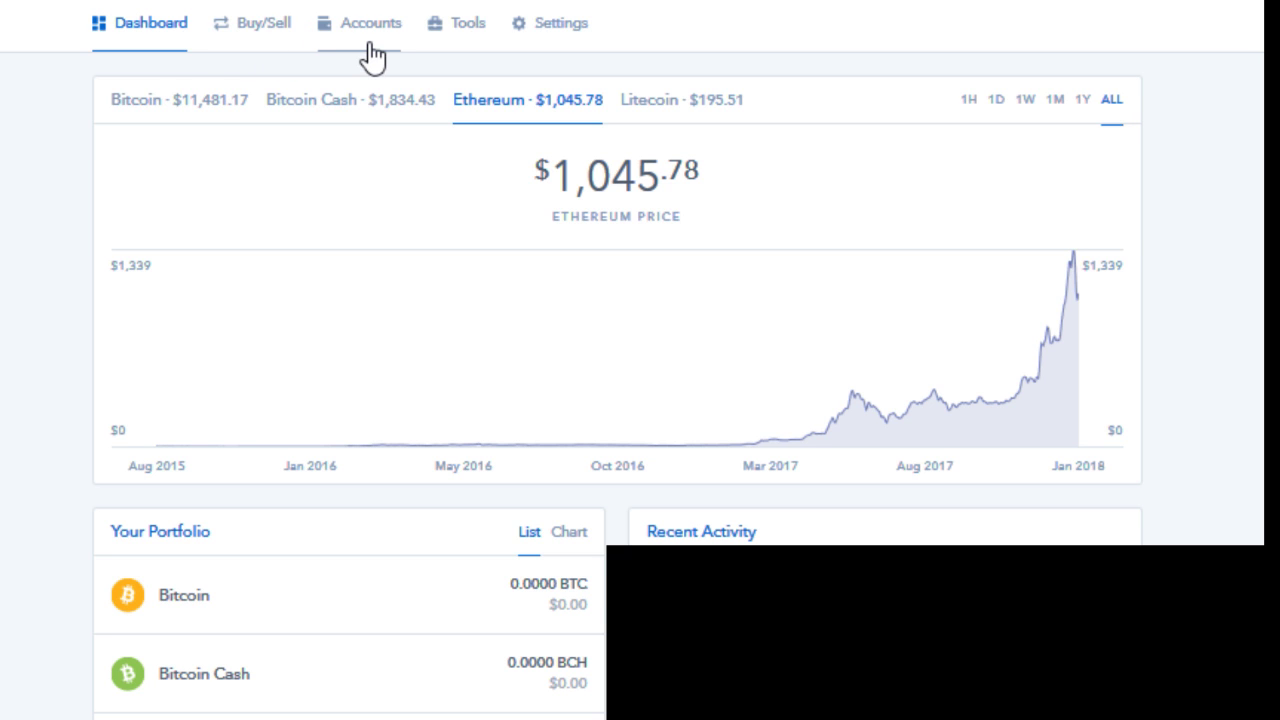
Open the Buy/Sell page and view the account types that can be added as a payment method
click(264, 42)
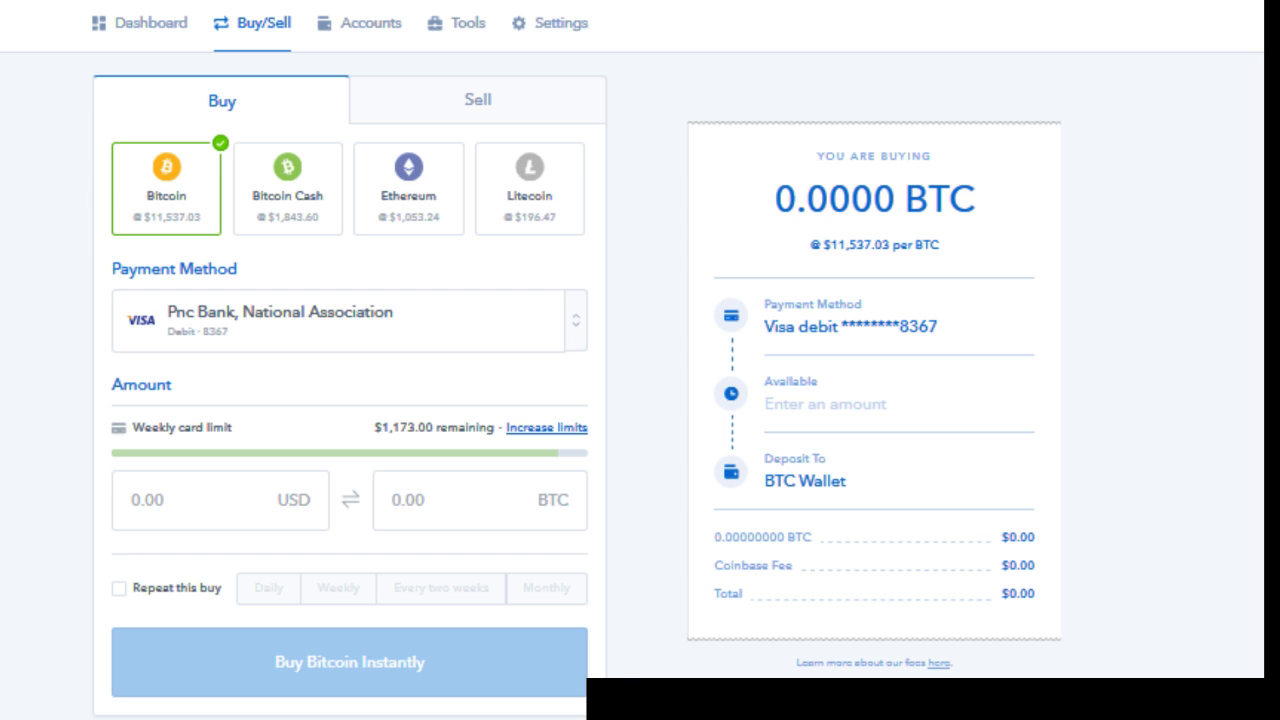
click(226, 489)
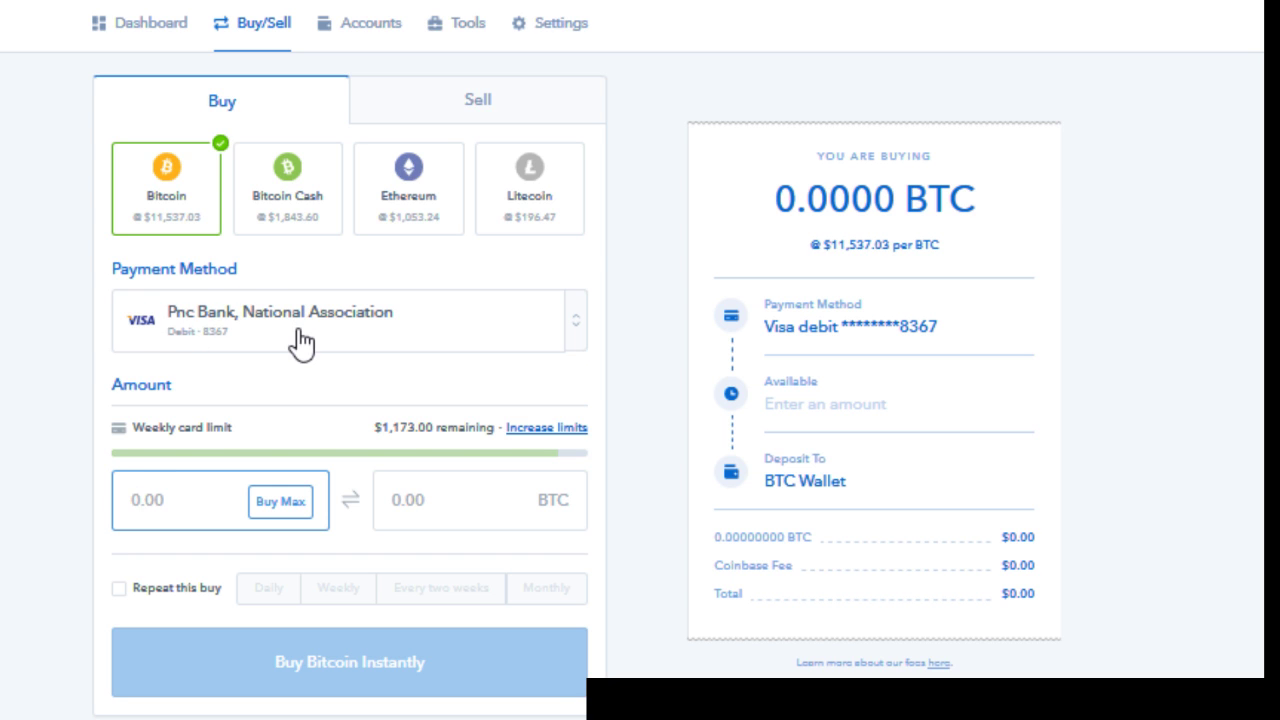
click(214, 347)
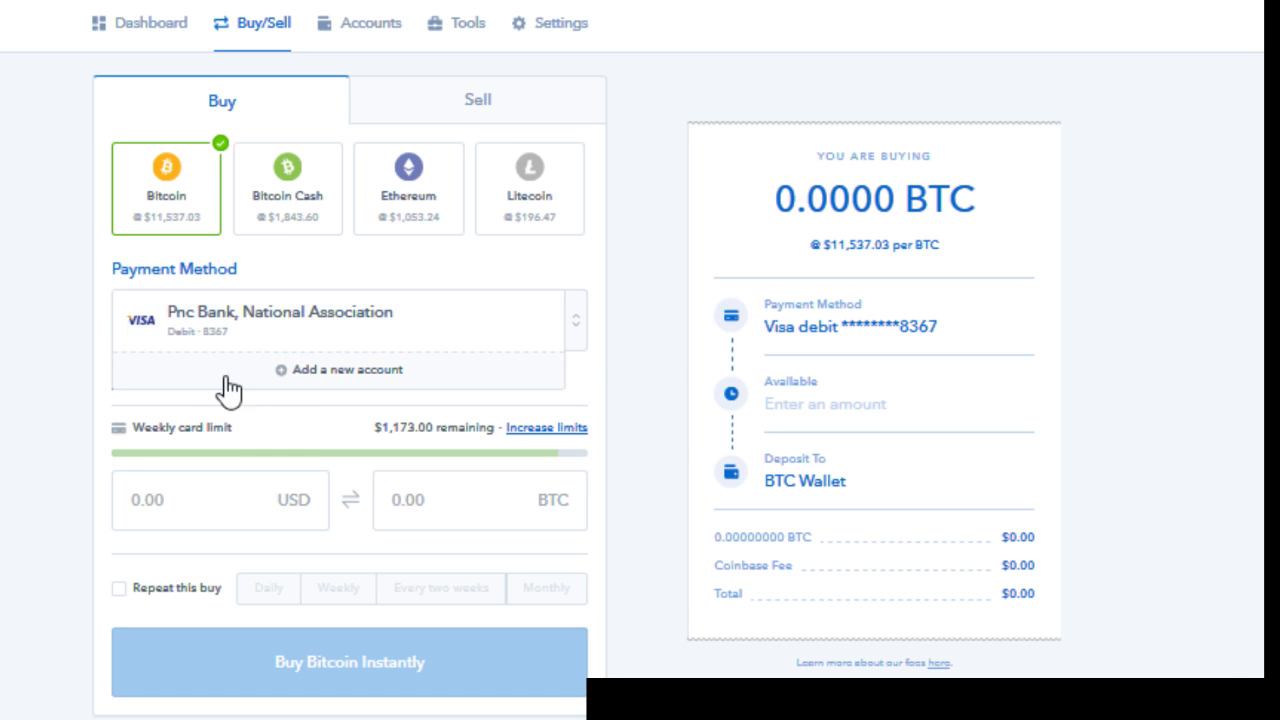
click(280, 380)
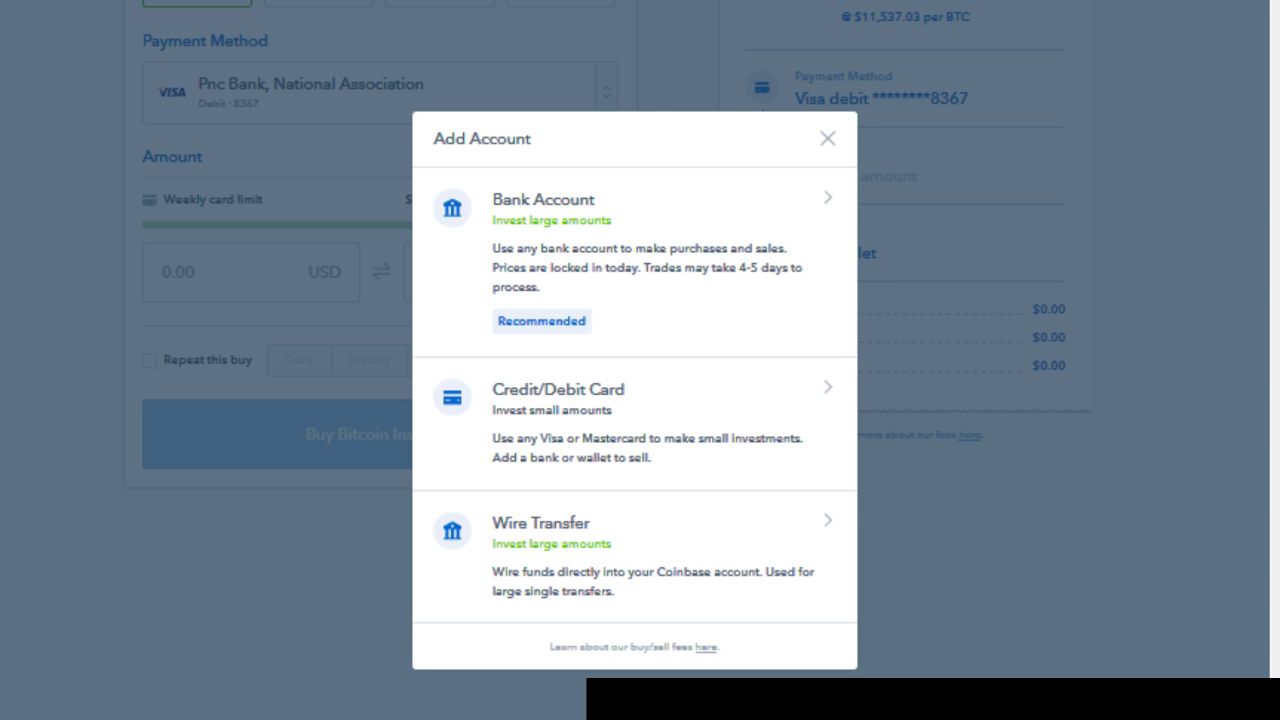
click(828, 140)
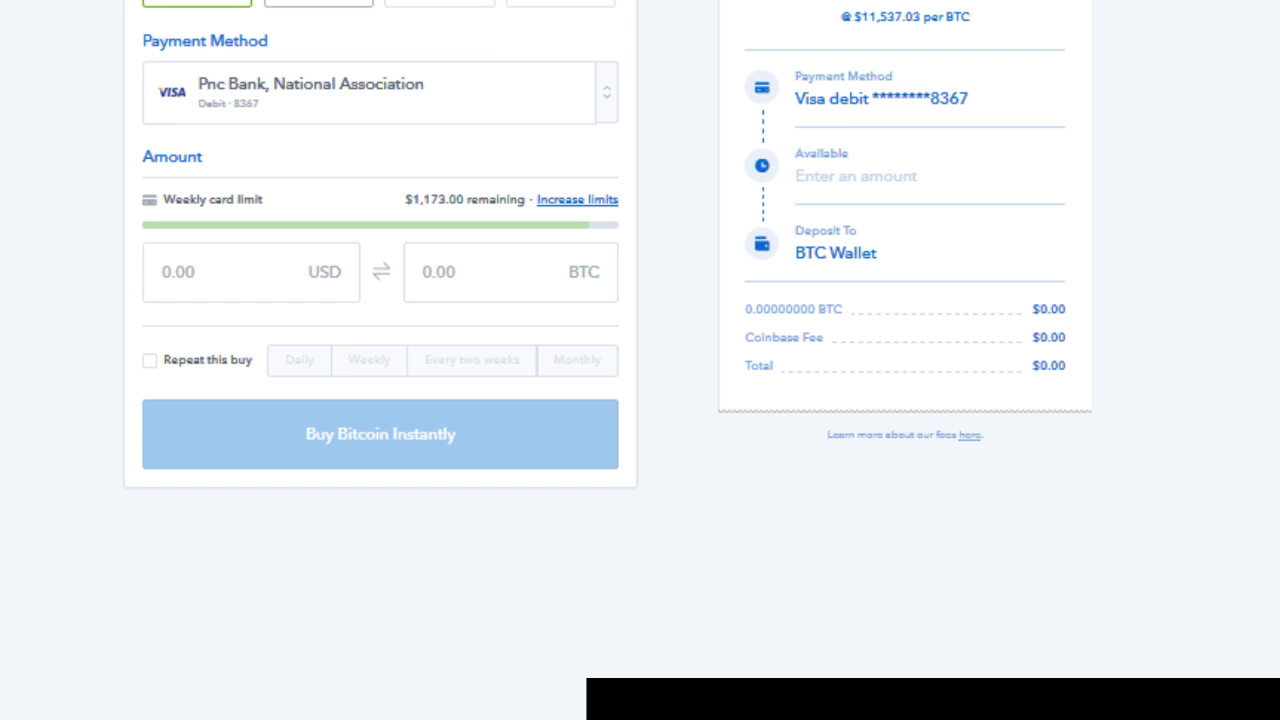
Set the Bitcoin purchase amount to 100 USD and check the order summary
click(181, 271)
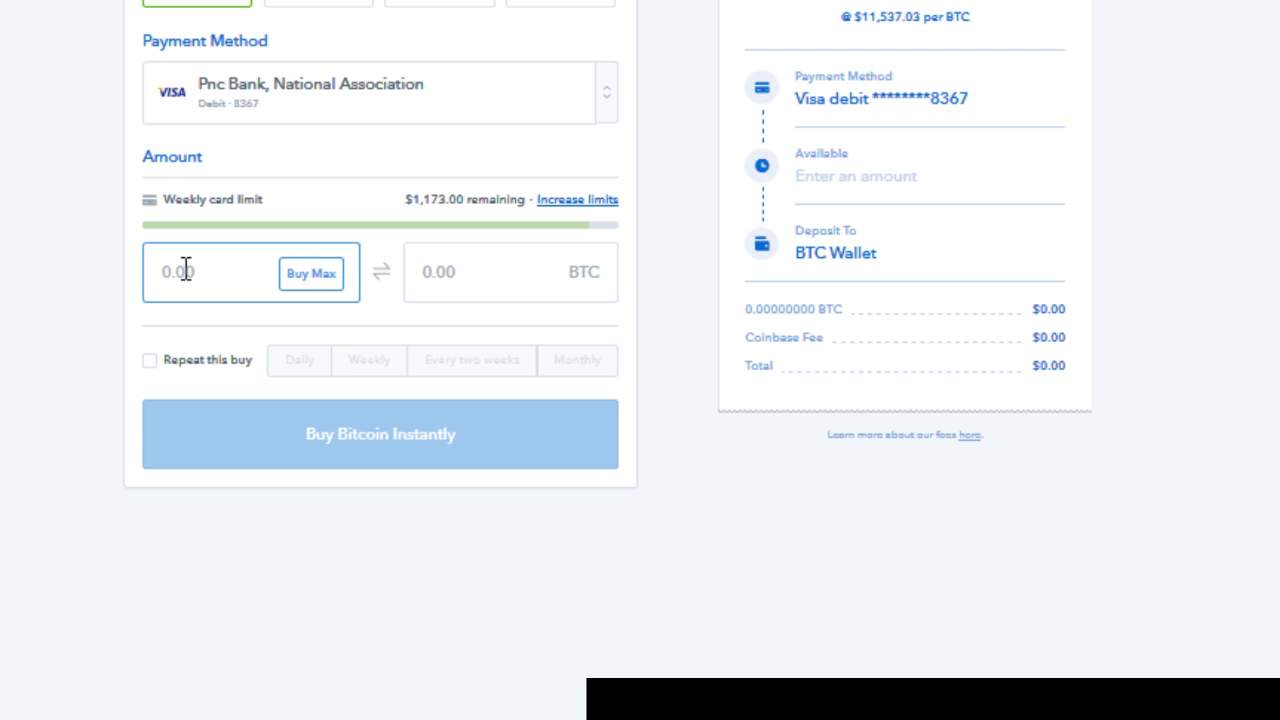
text(100)
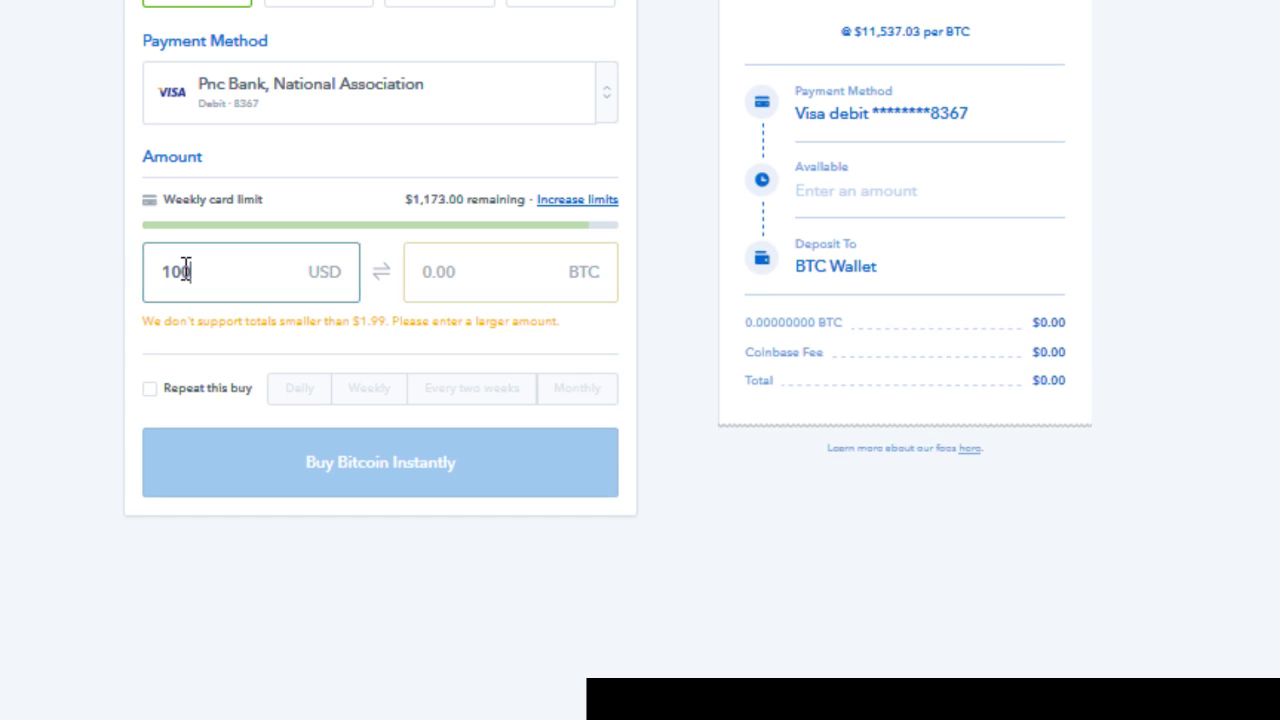
click(856, 564)
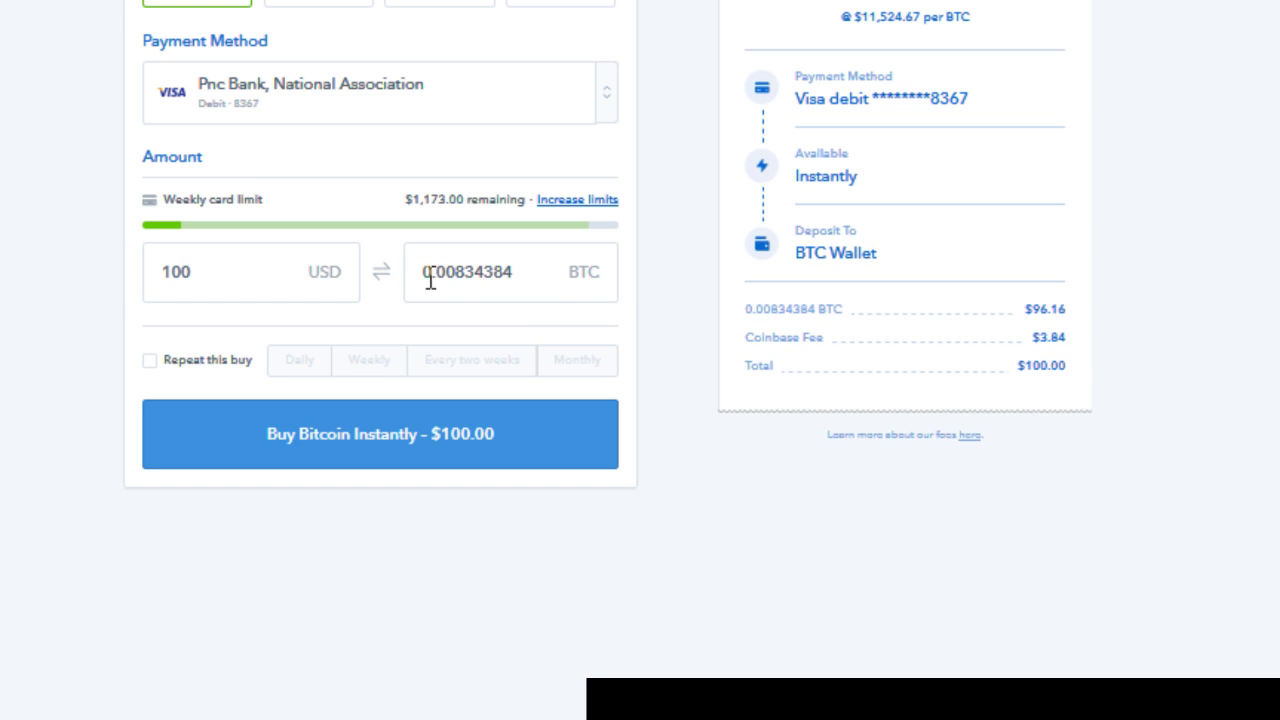
click(485, 298)
scroll(1055, 365, up, 2)
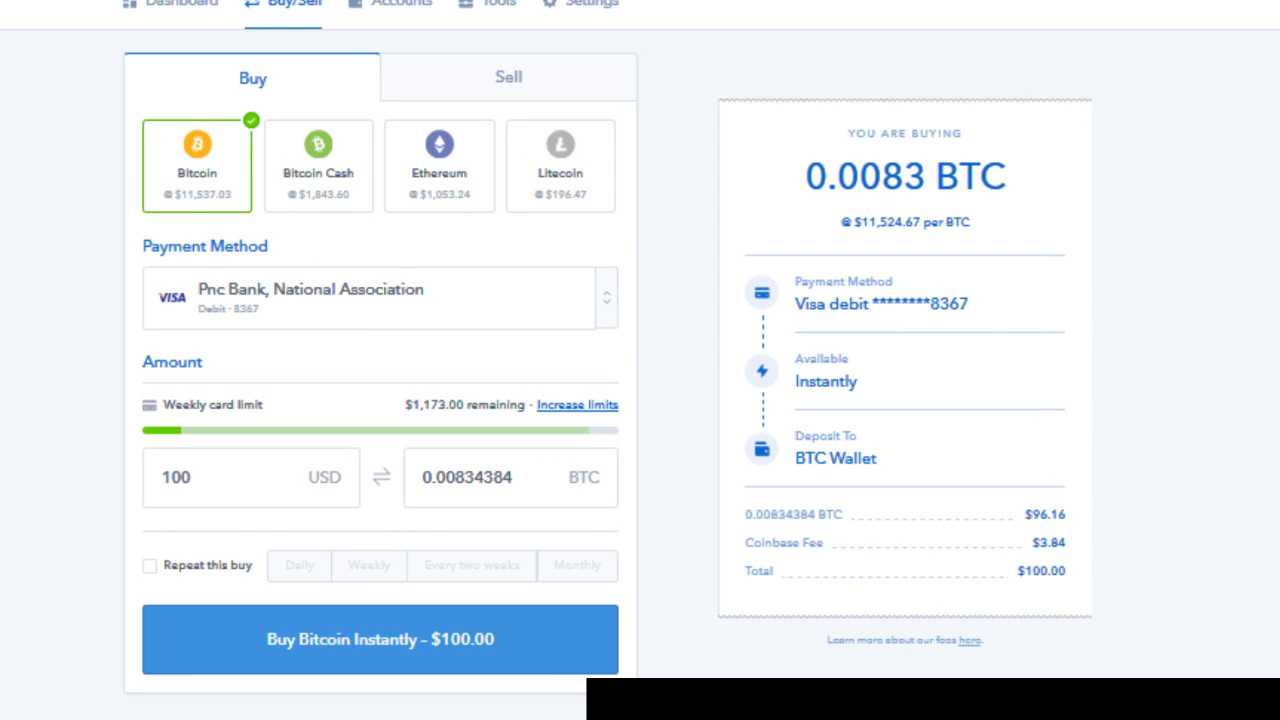
Switch the purchase currency between Litecoin, Ethereum and Bitcoin to compare them, ending on Bitcoin
click(569, 188)
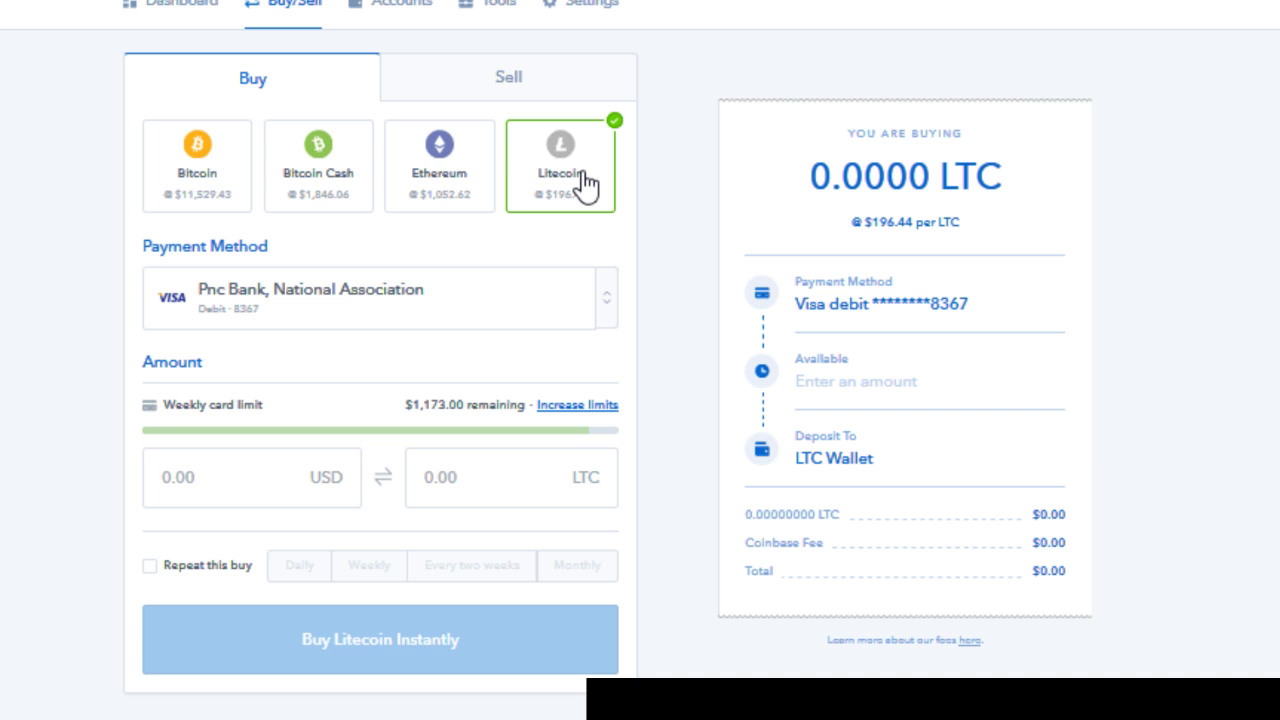
click(466, 177)
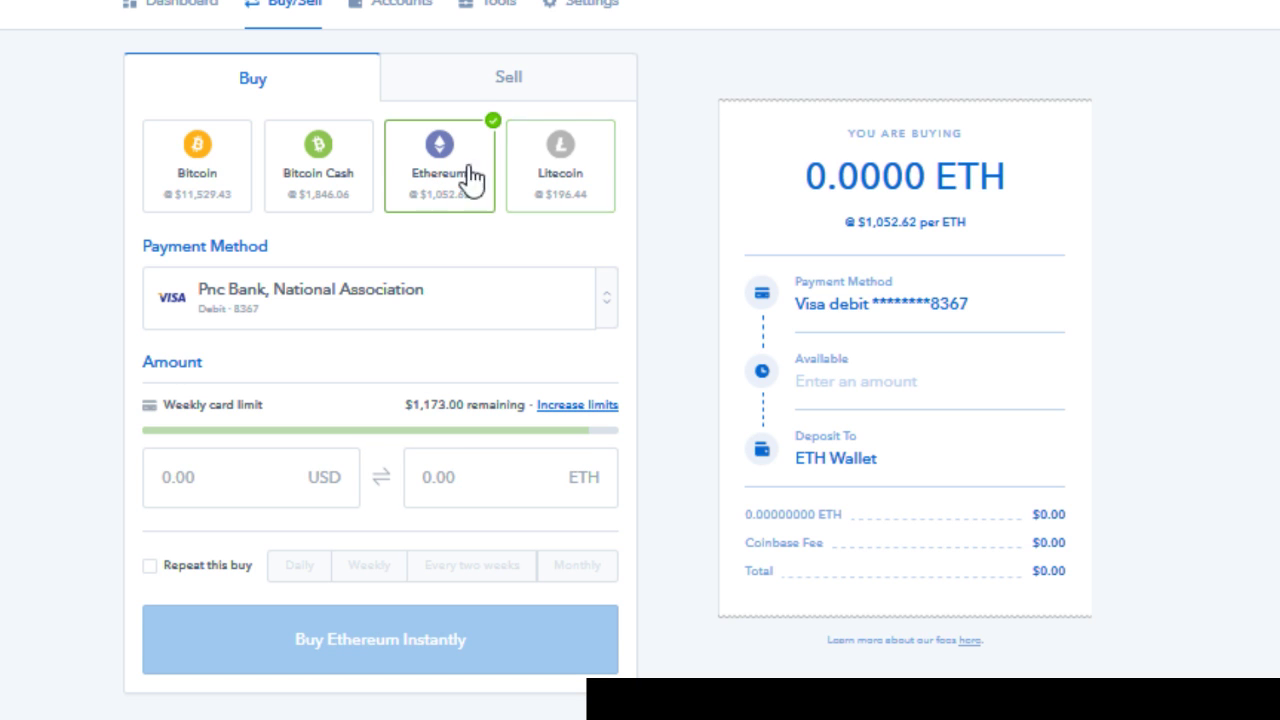
click(556, 171)
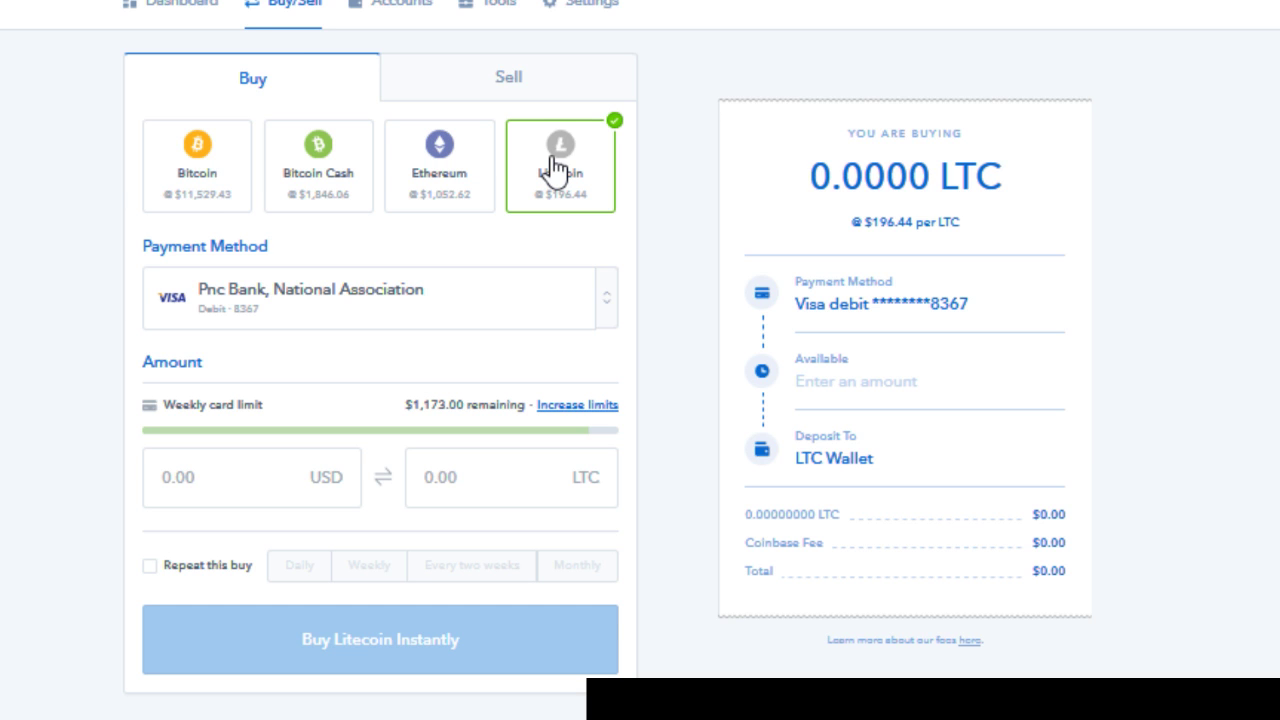
click(189, 171)
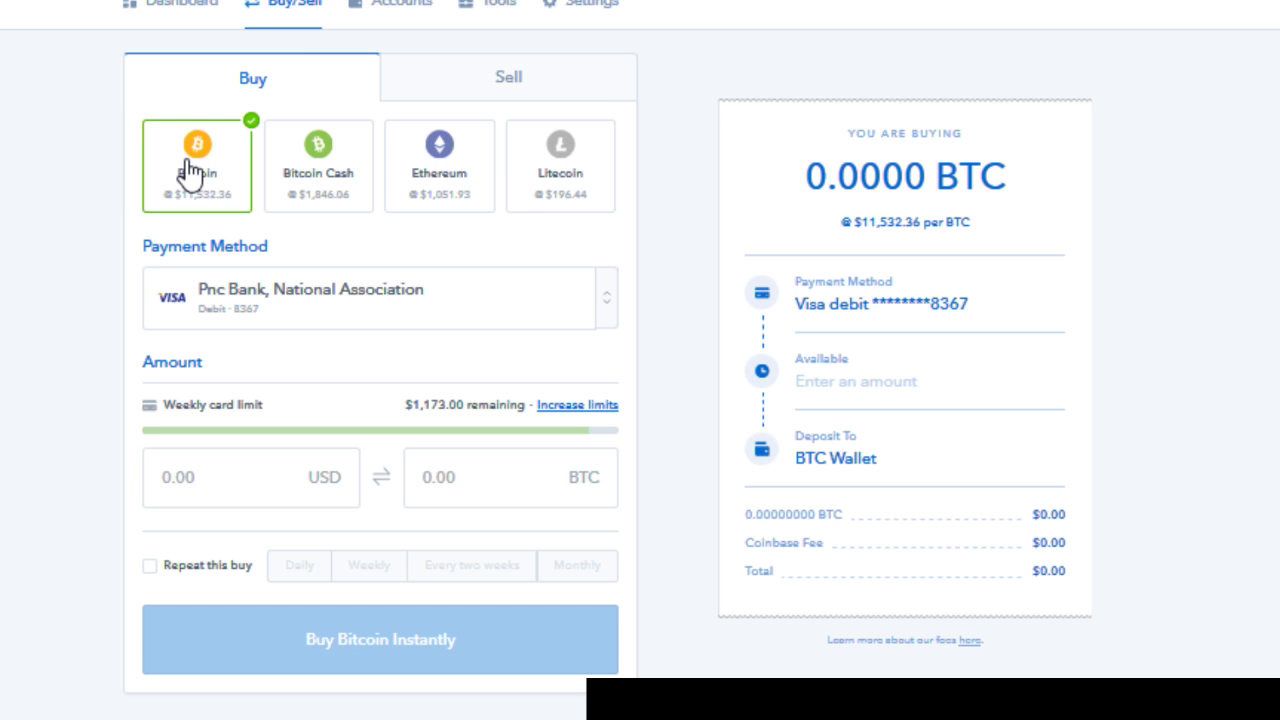
Choose Litecoin as the currency to buy and set the amount to 100 USD
click(556, 186)
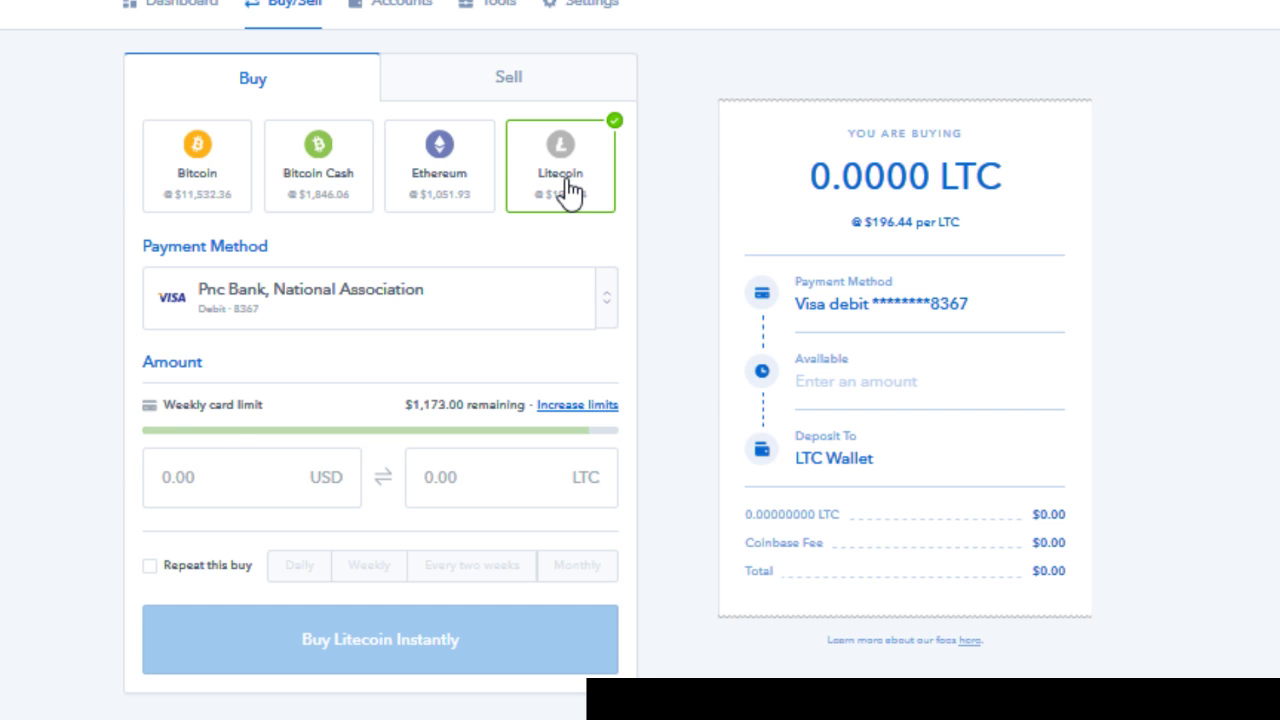
click(217, 460)
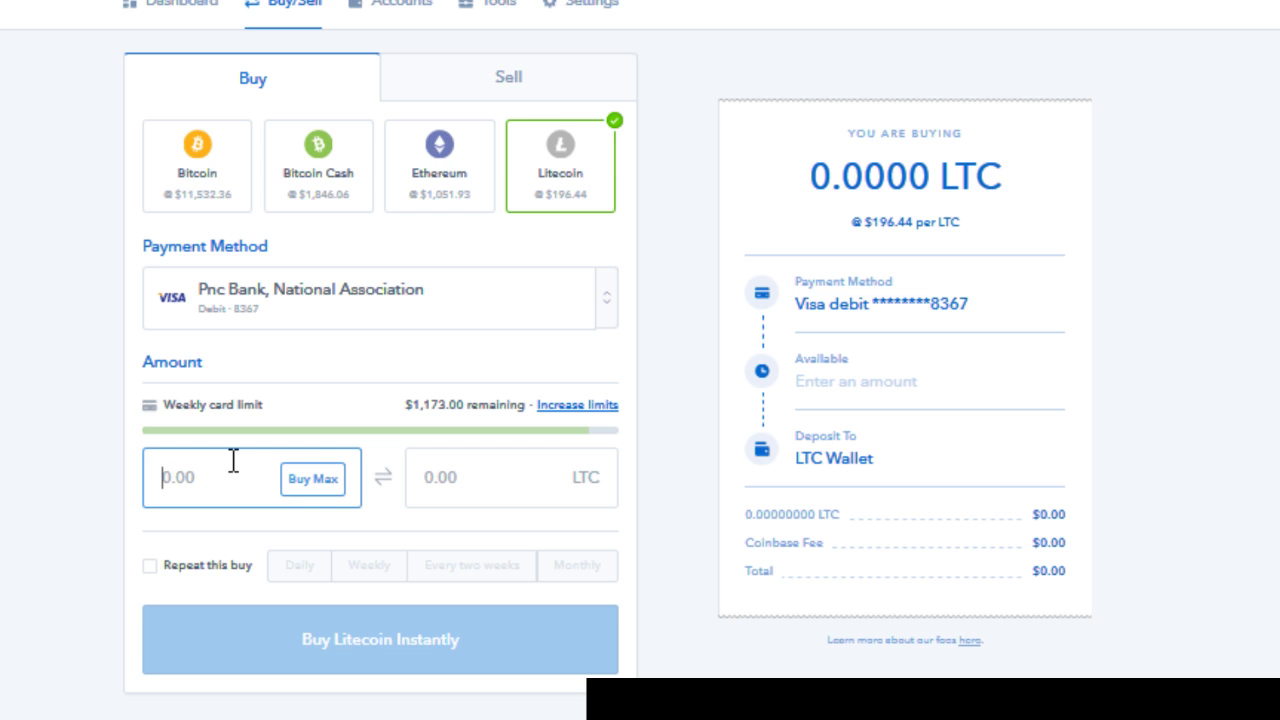
text(100)
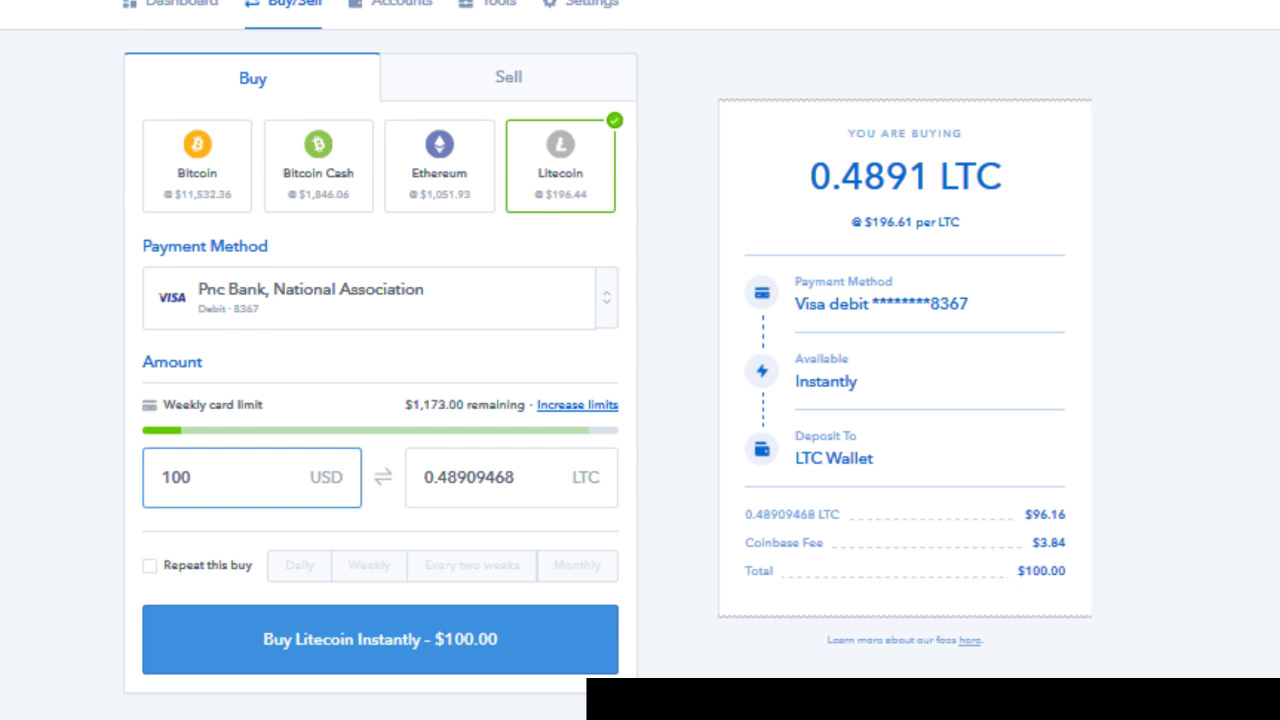
Review the Litecoin purchase form and open the Accounts page
scroll(640, 360, up, 1)
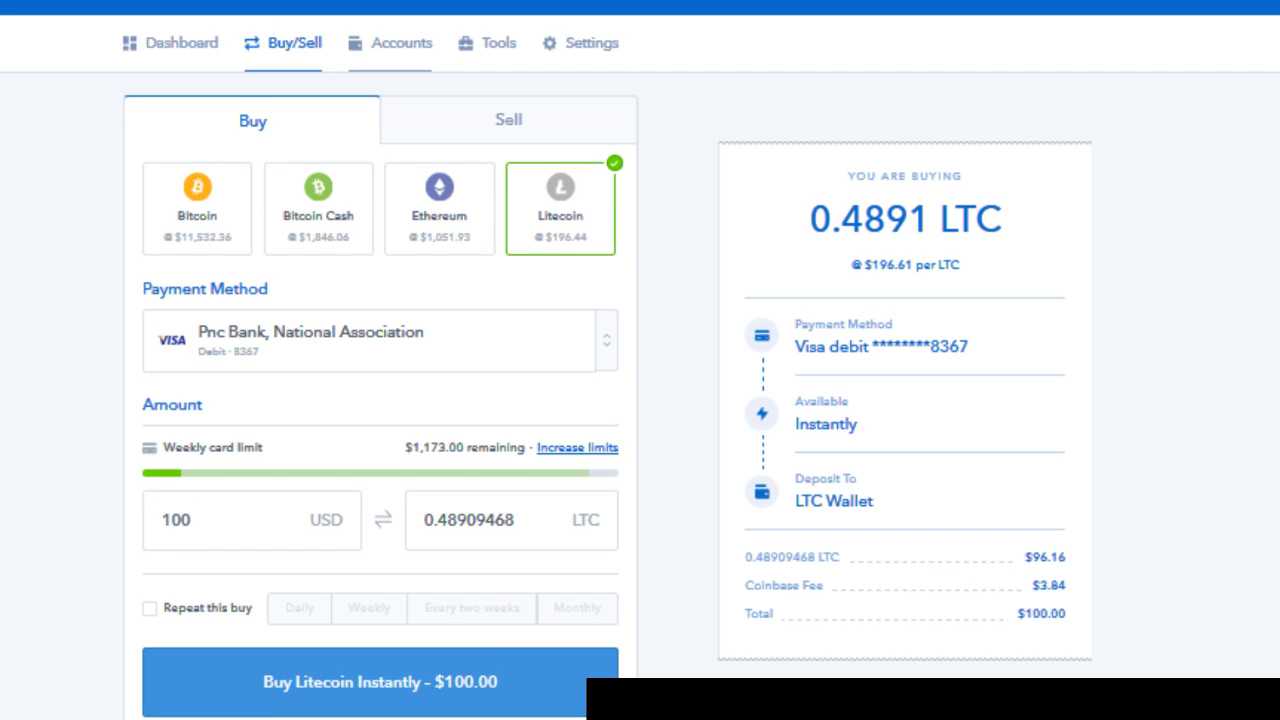
scroll(640, 360, down, 1)
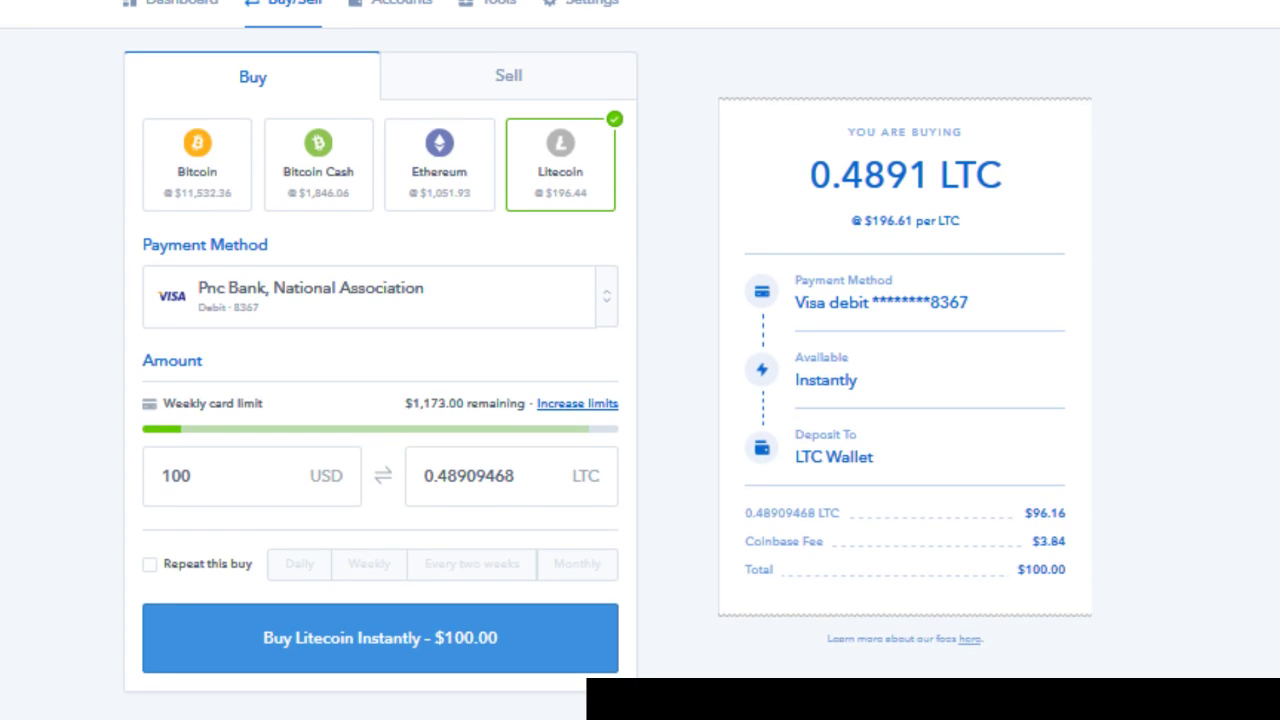
scroll(640, 360, down, 1)
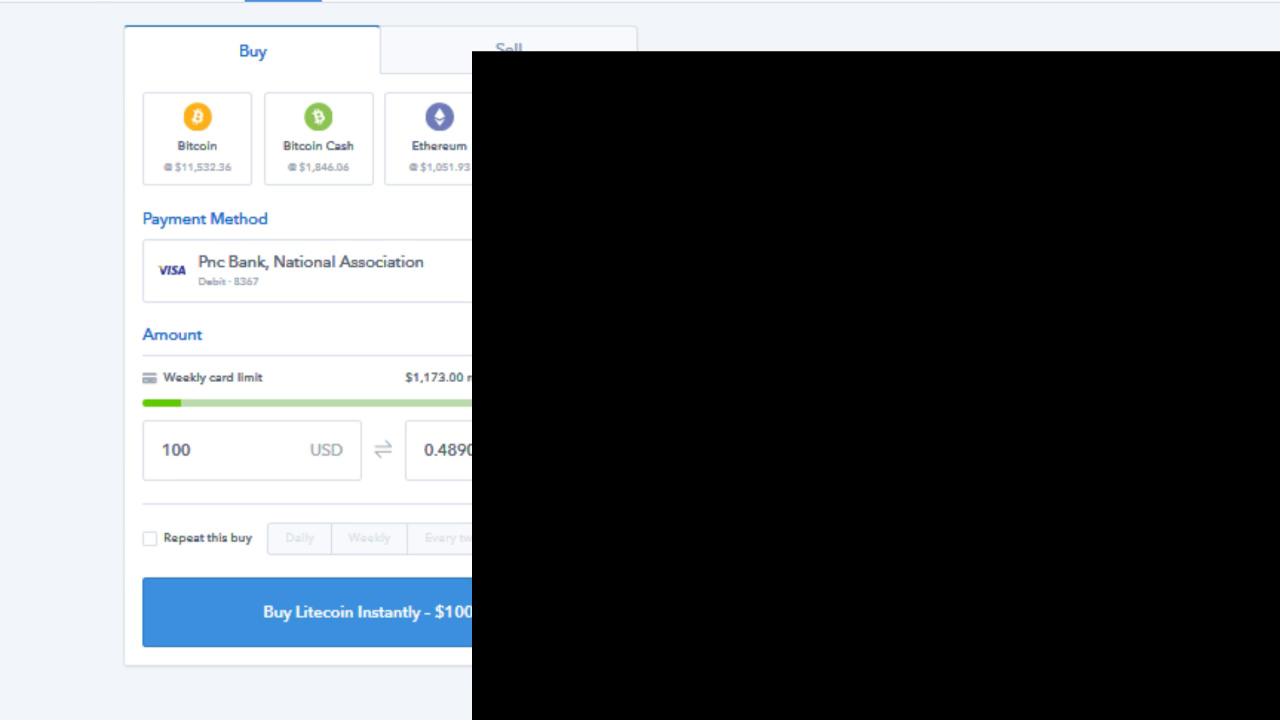
scroll(390, 30, up, 1)
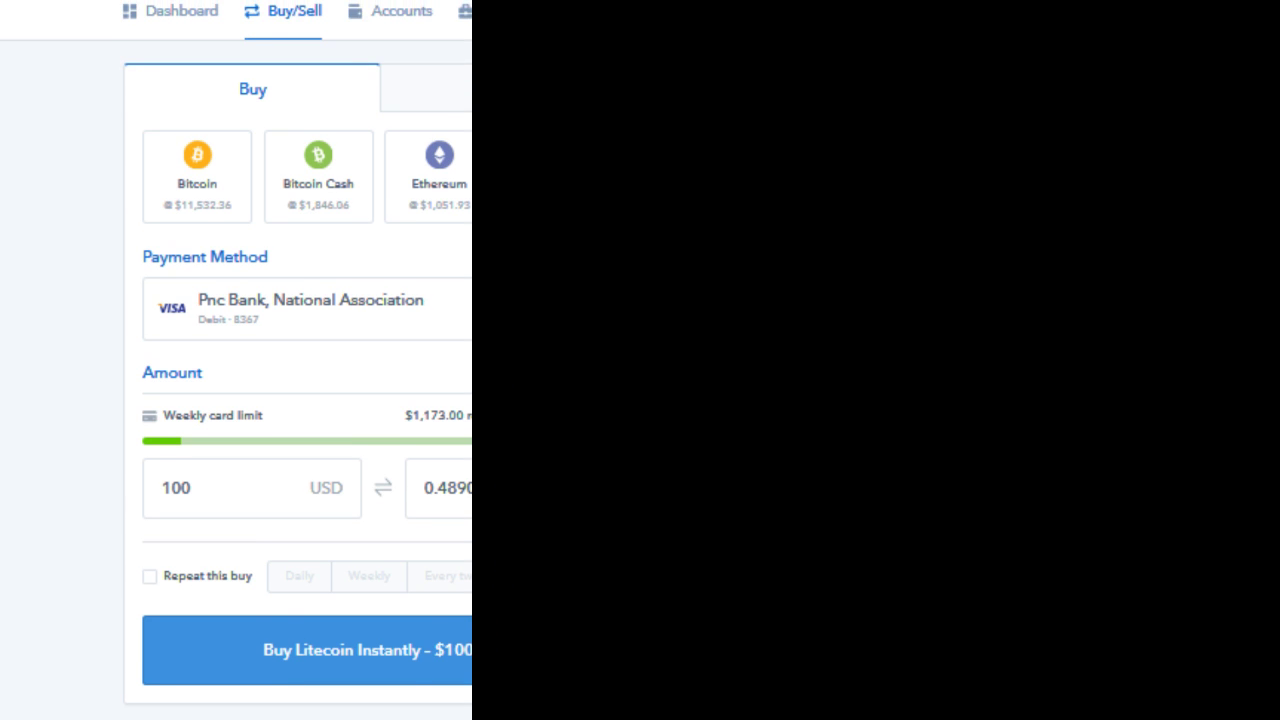
click(390, 12)
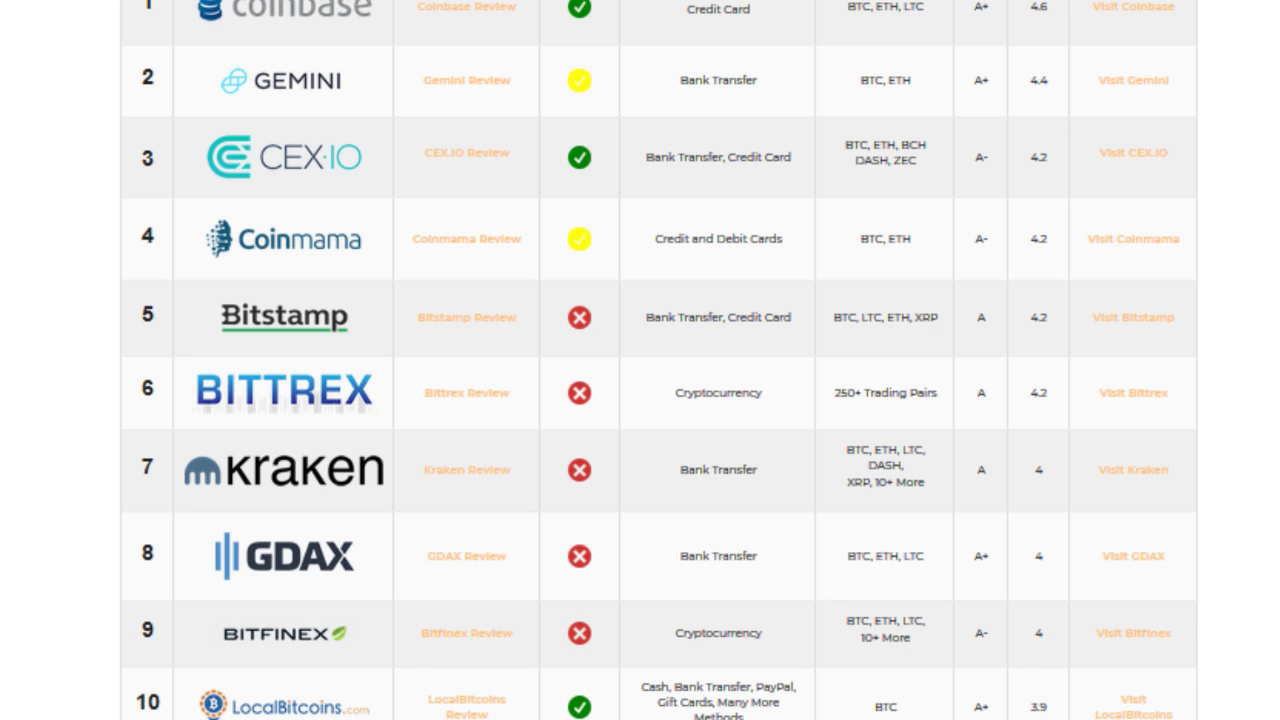
Examine Coin Central's ranked table of Bitcoin exchanges, comparing buy options, available cryptocurrencies and ratings
scroll(391, 577, down, 1)
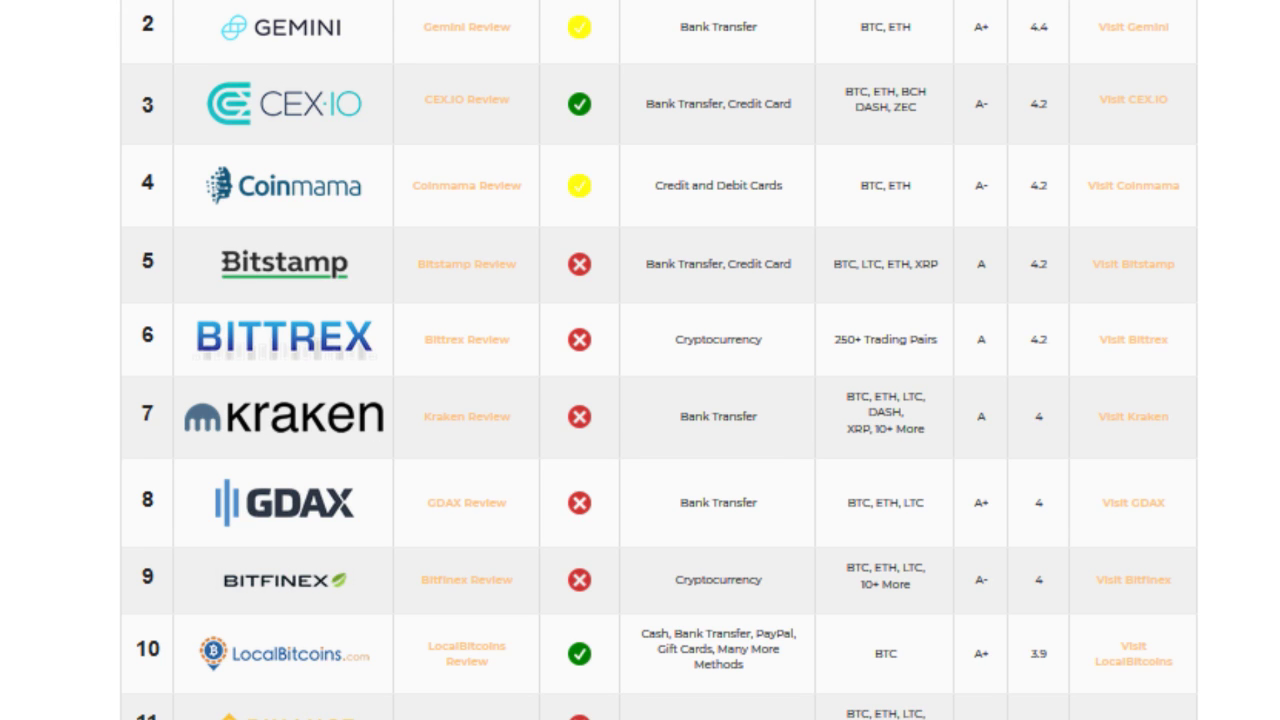
scroll(285, 545, up, 3)
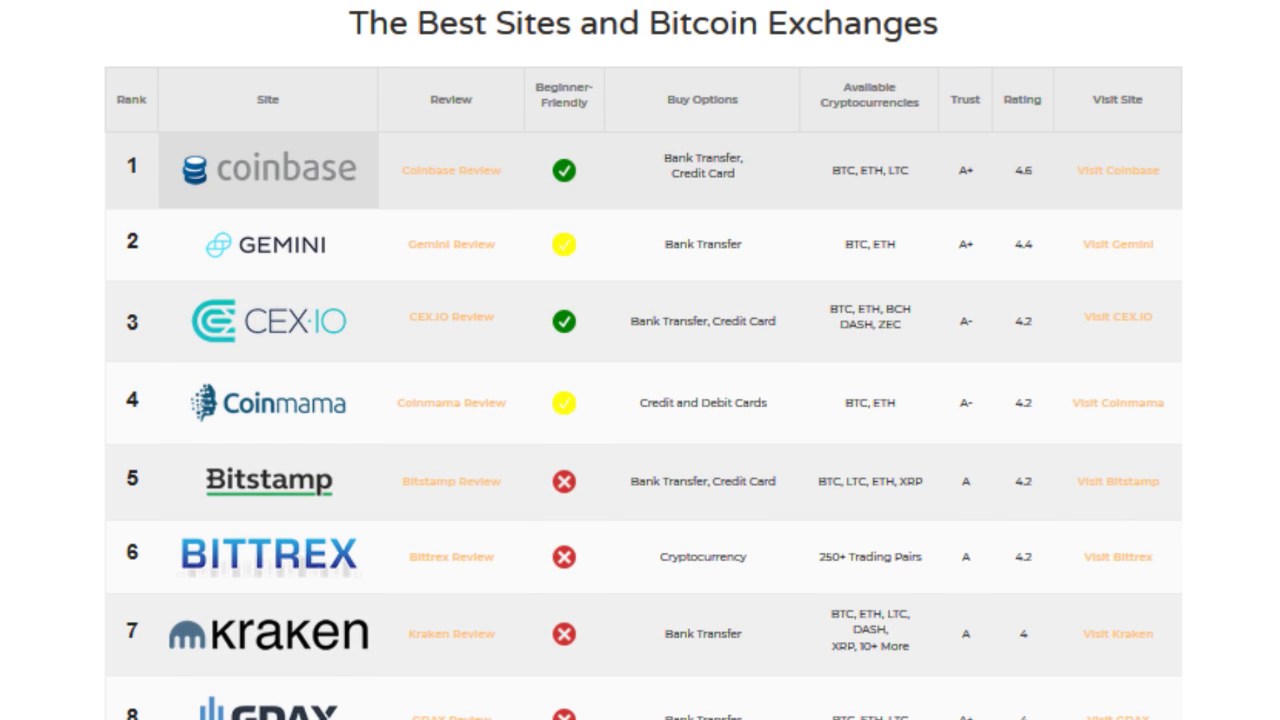
scroll(643, 400, down, 3)
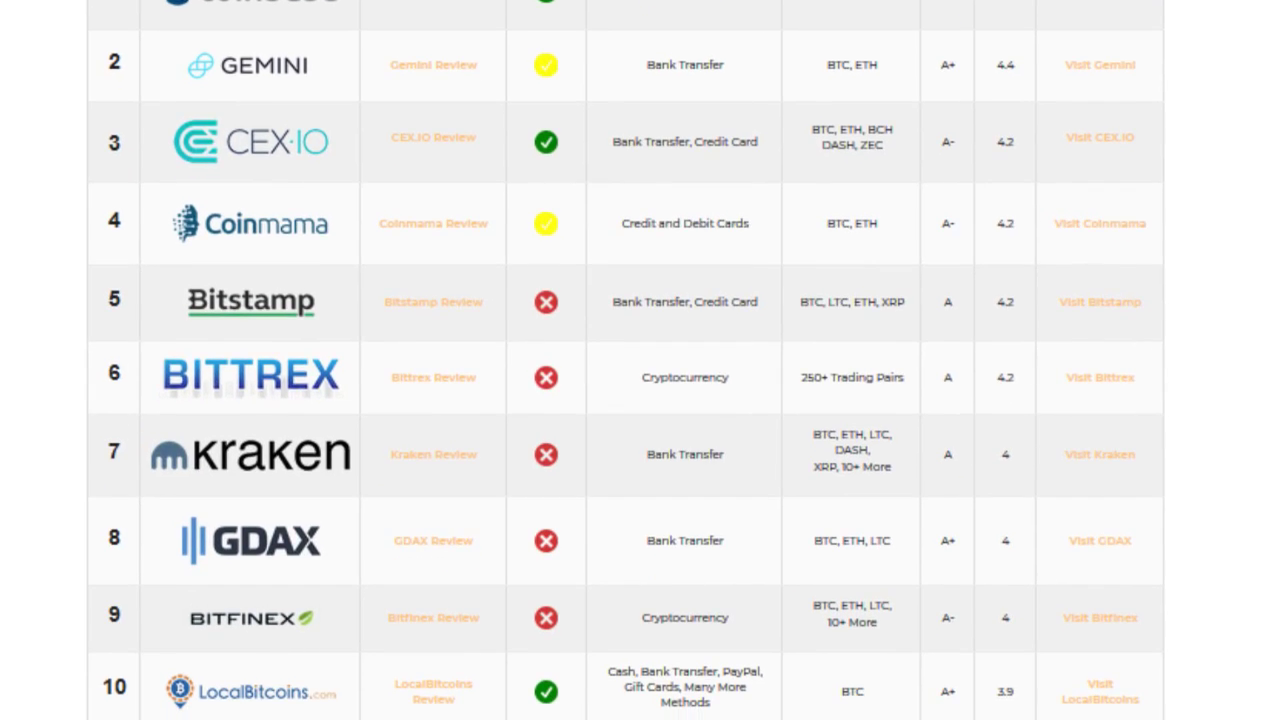
scroll(630, 360, down, 1)
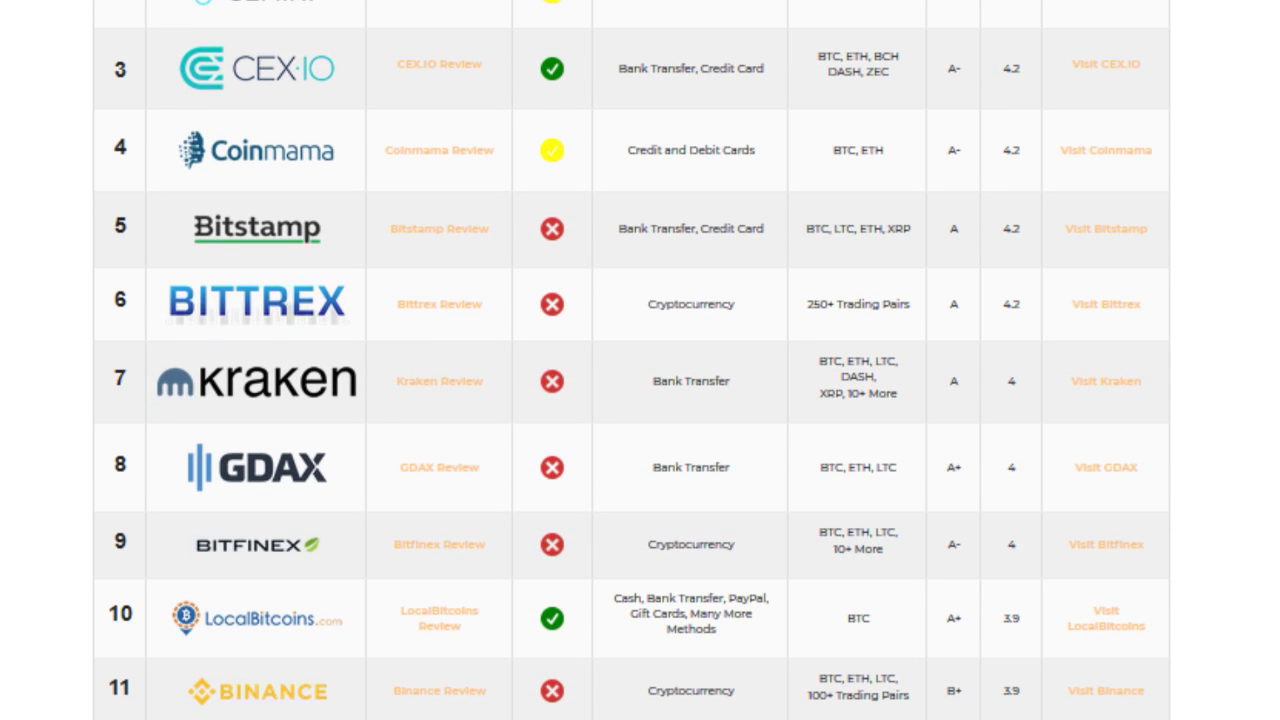